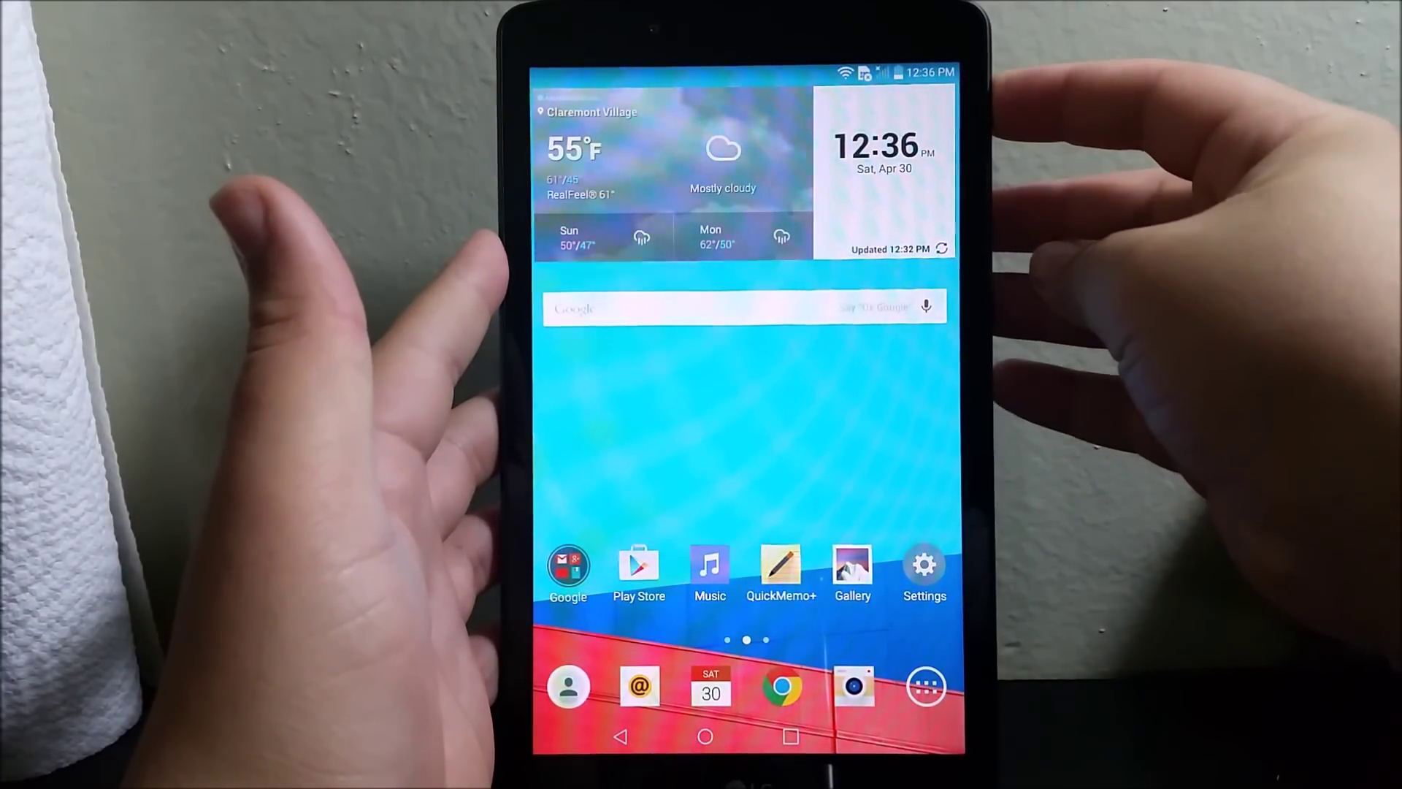
Power off the tablet from the power menu and confirm the shutdown.
{"action": "key", "text": "XF86PowerOff"}
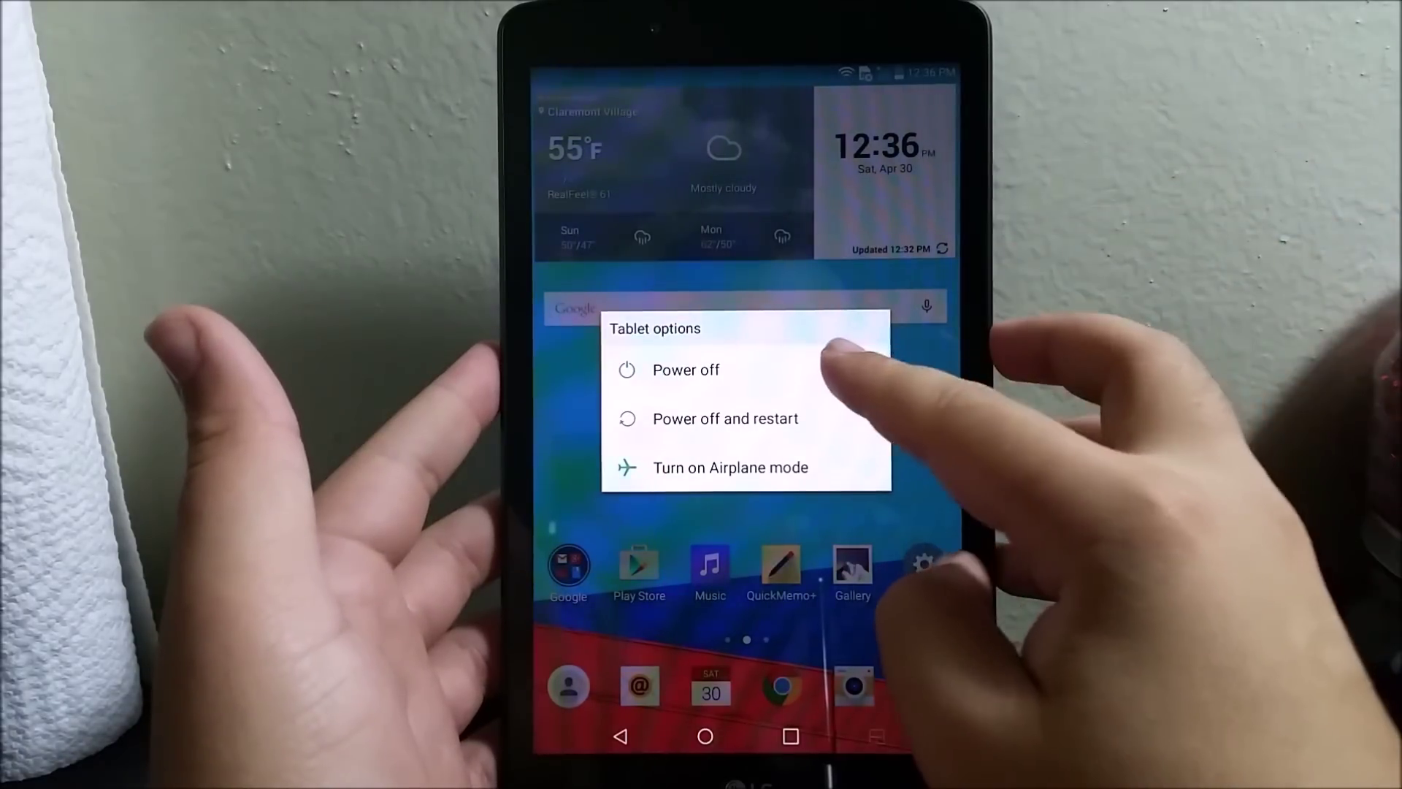
{"action": "left_click", "coordinate": [832, 370]}
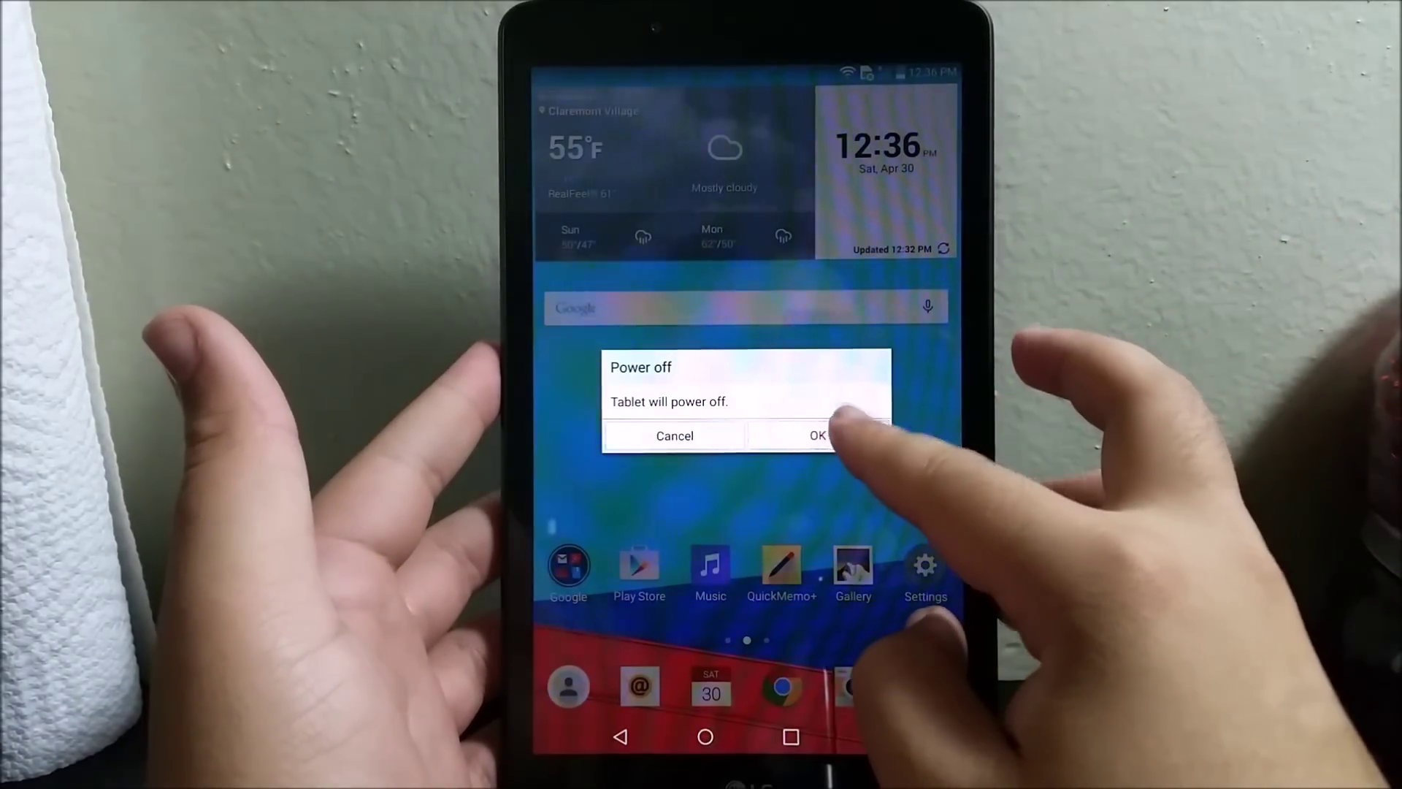
{"action": "left_click", "coordinate": [821, 435]}
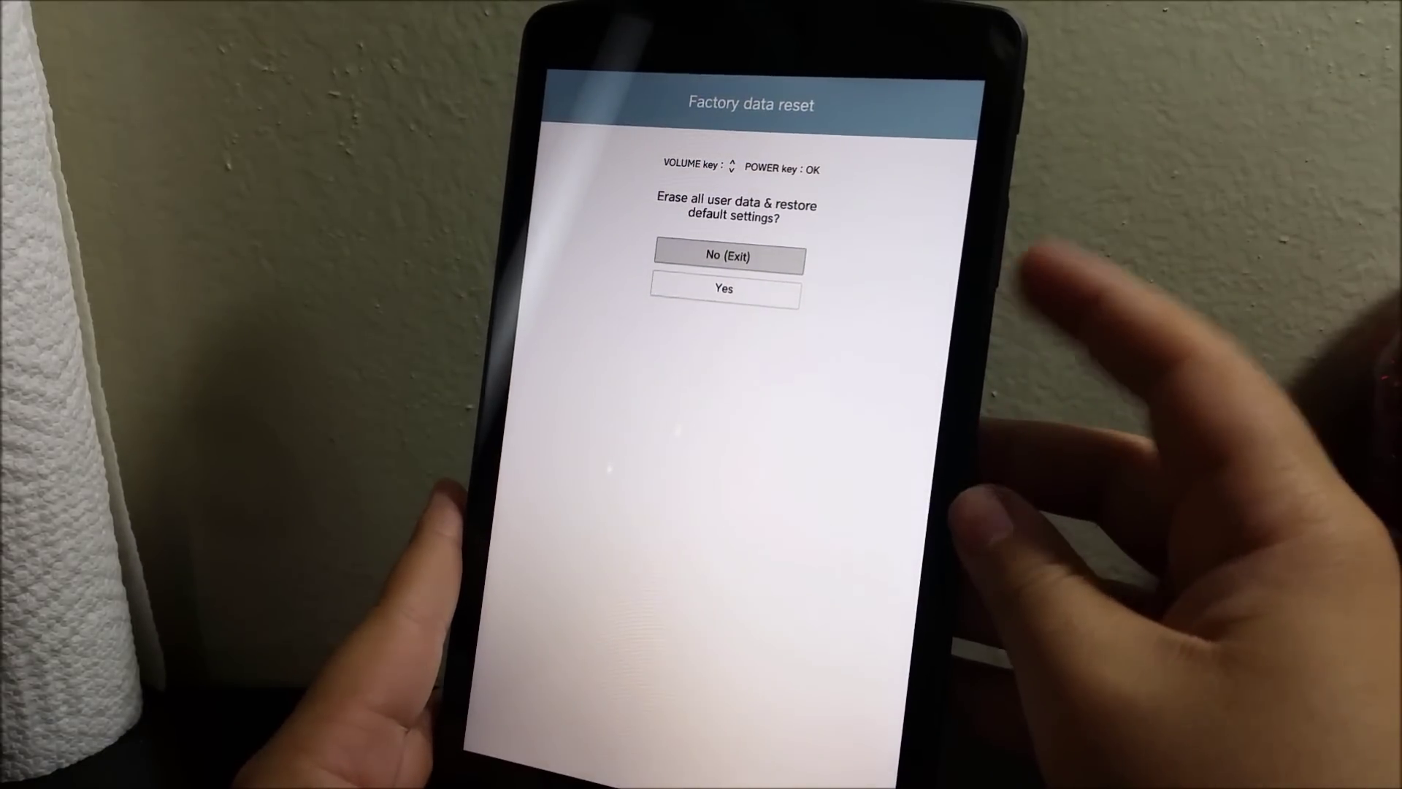
Select Yes on both erase-all-user-data prompts so Factory Reset Processing begins.
{"action": "key", "text": "Down"}
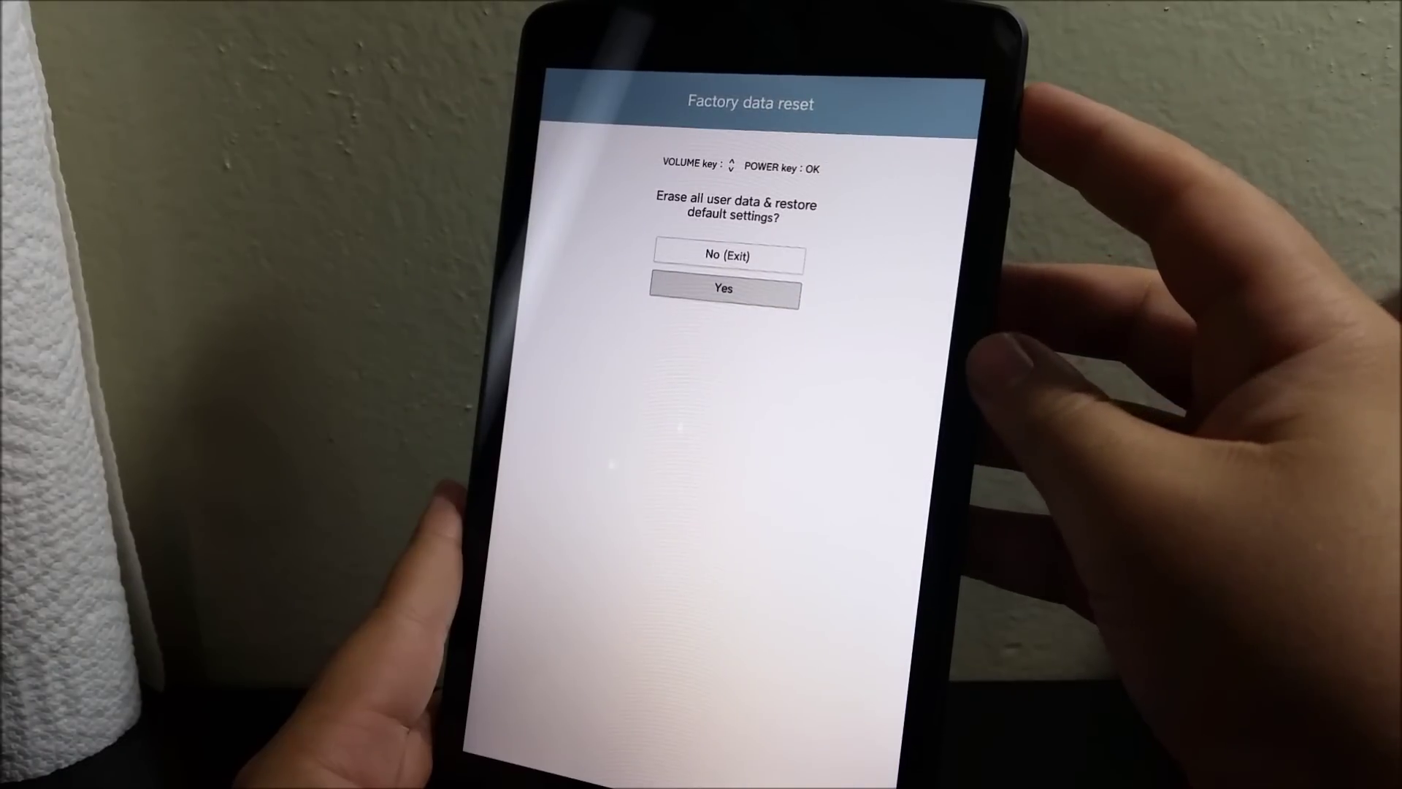
{"action": "key", "text": "Return"}
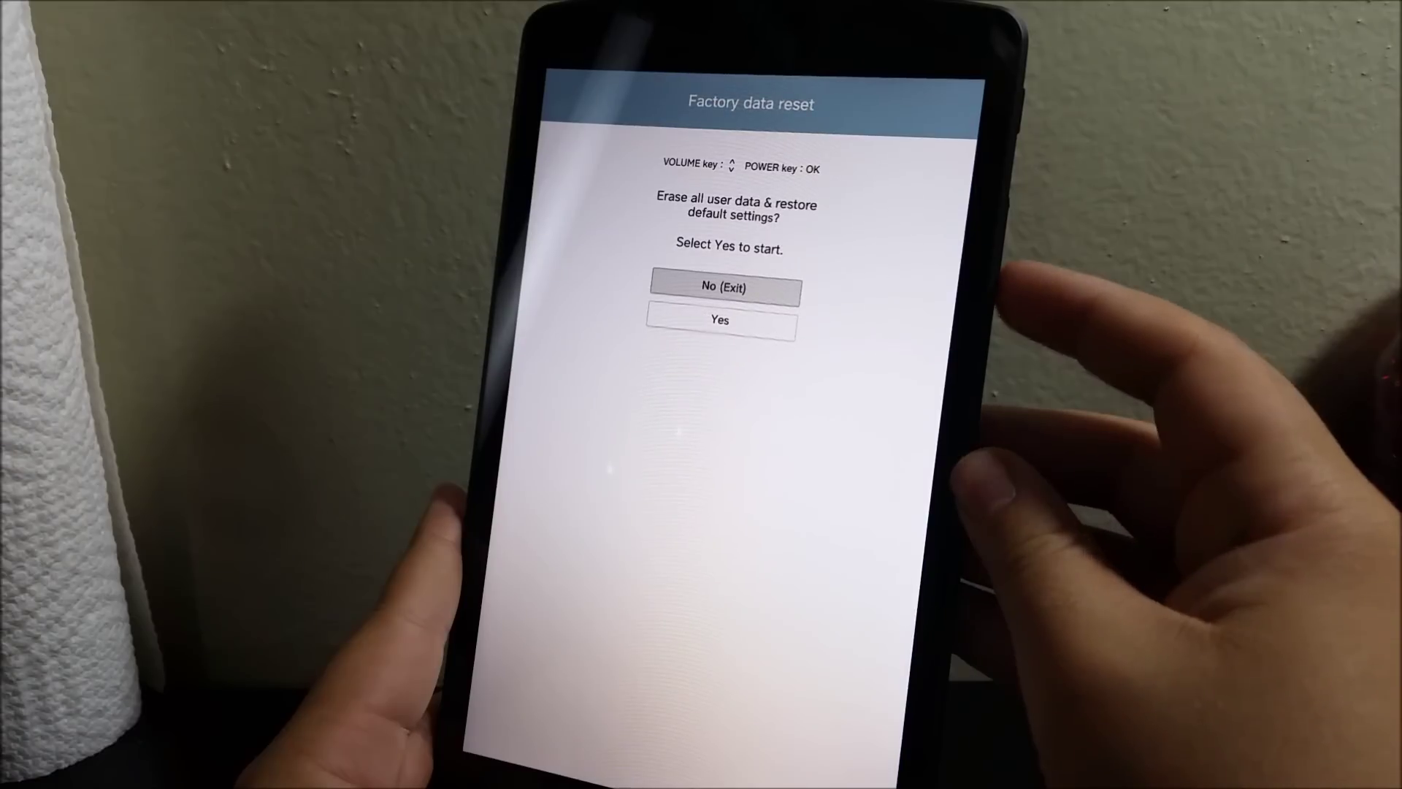
{"action": "key", "text": "Down"}
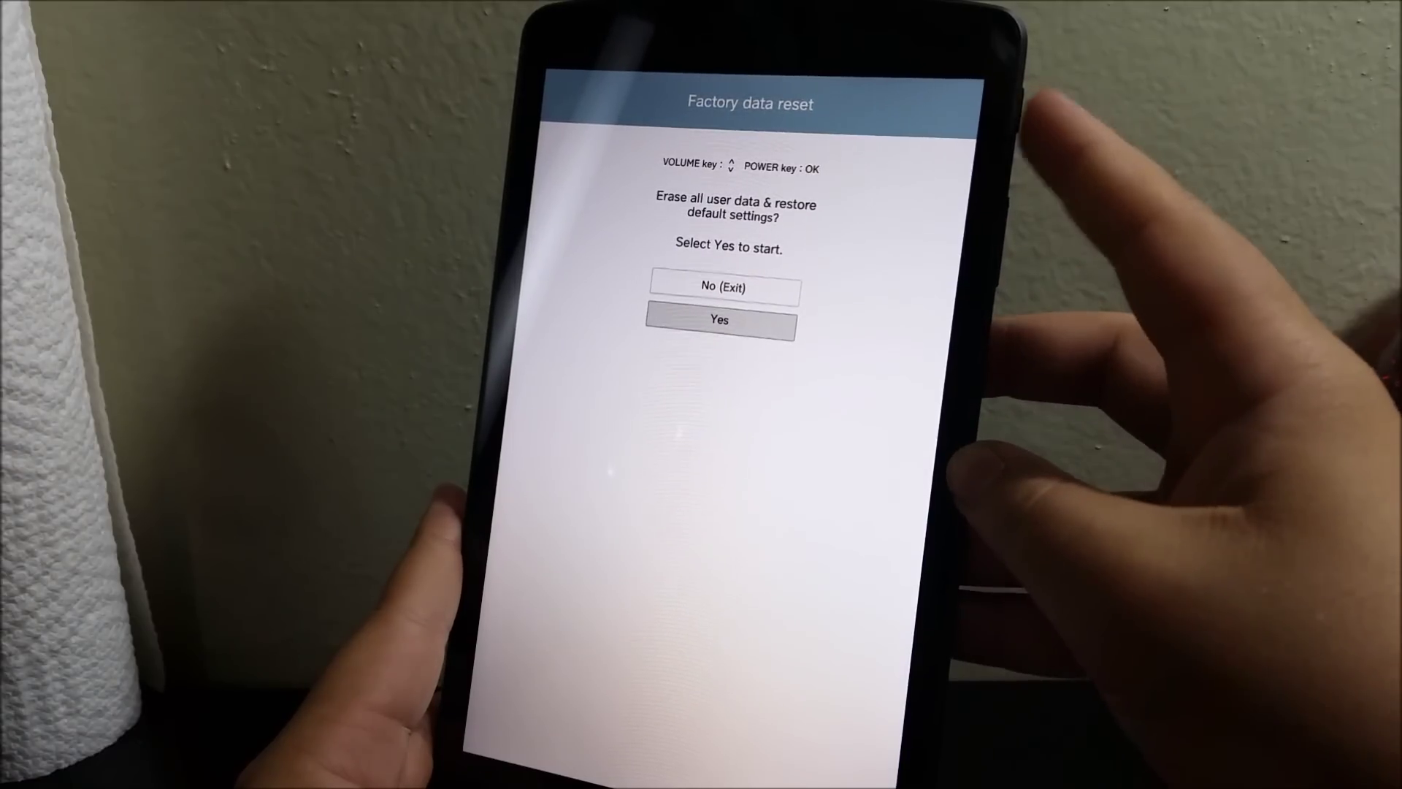
{"action": "key", "text": "Return"}
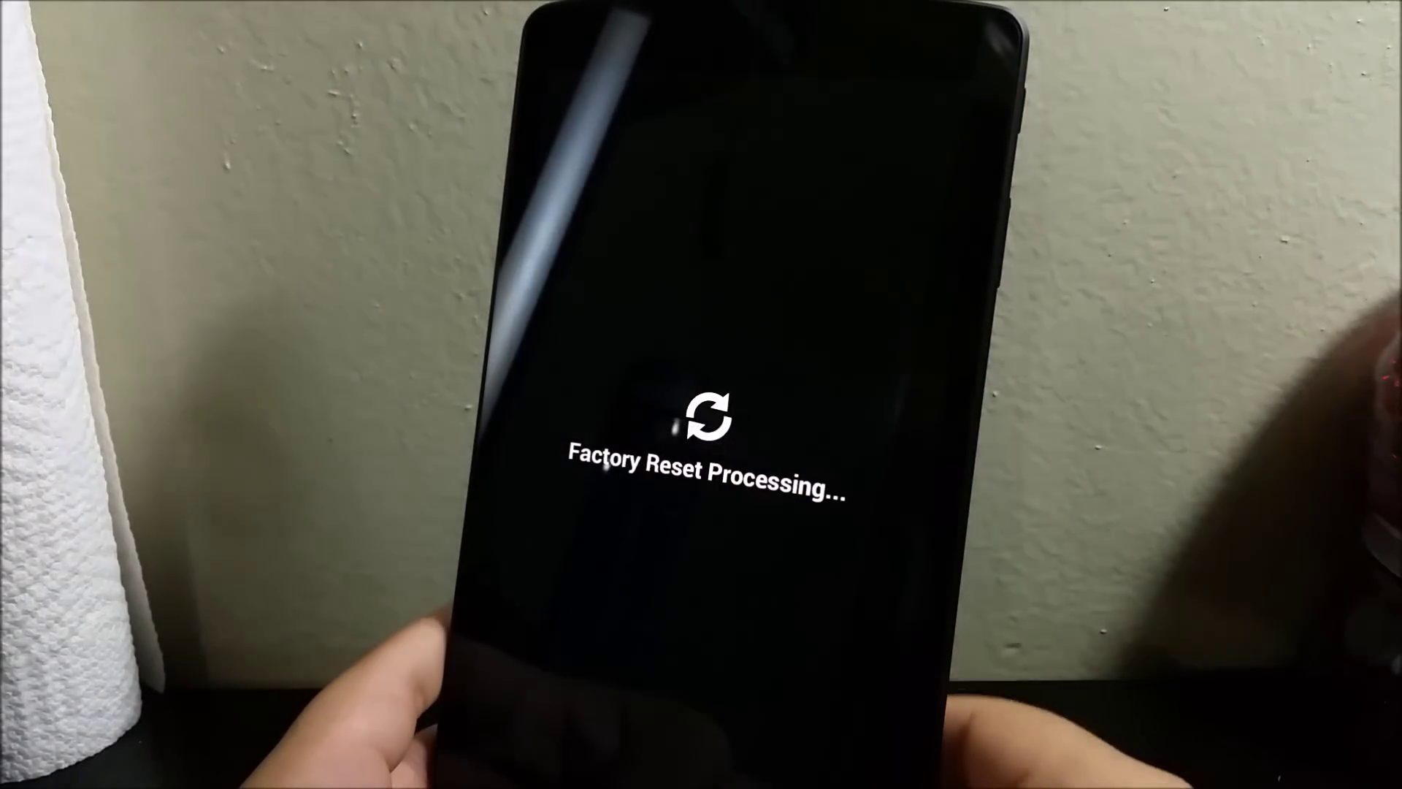